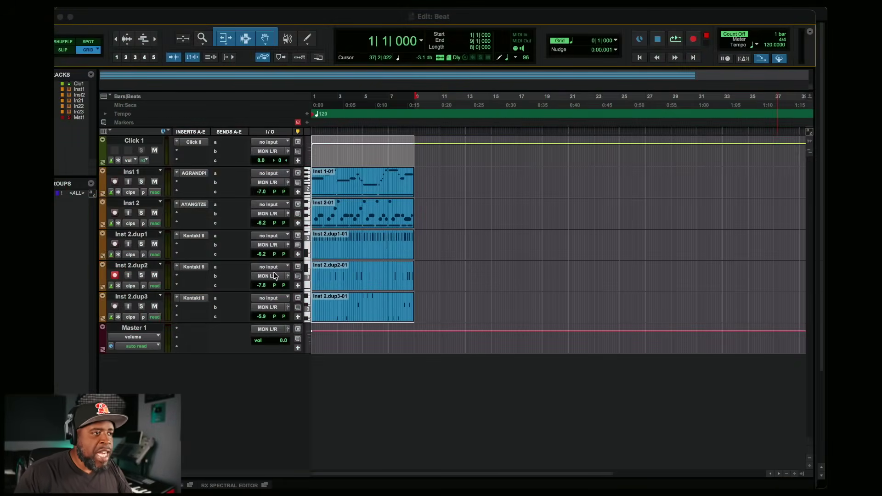
left_click(191, 173)
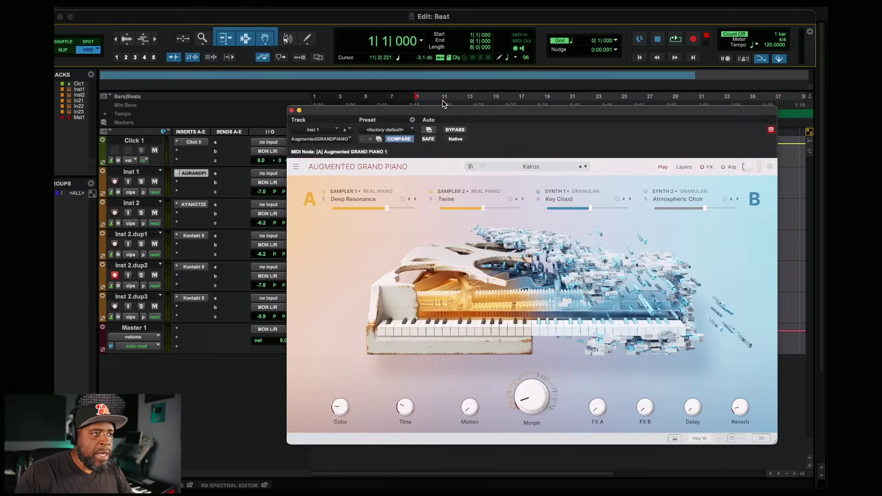
left_click(291, 110)
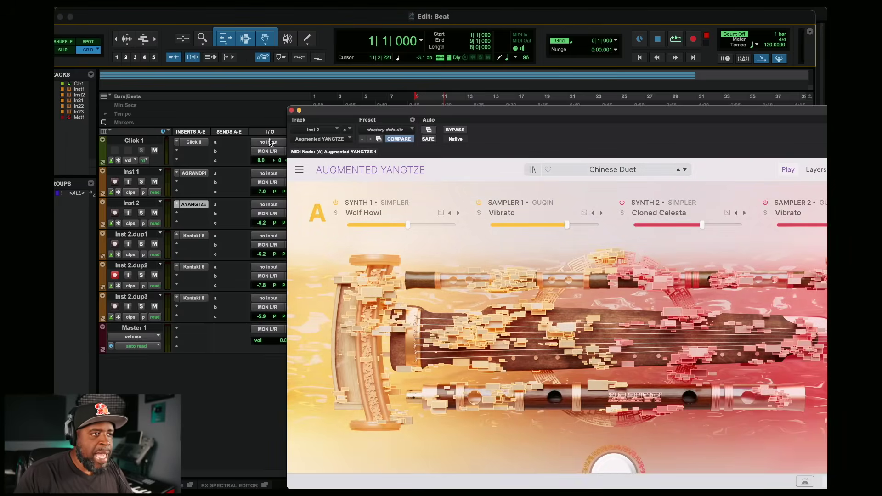
left_click(292, 111)
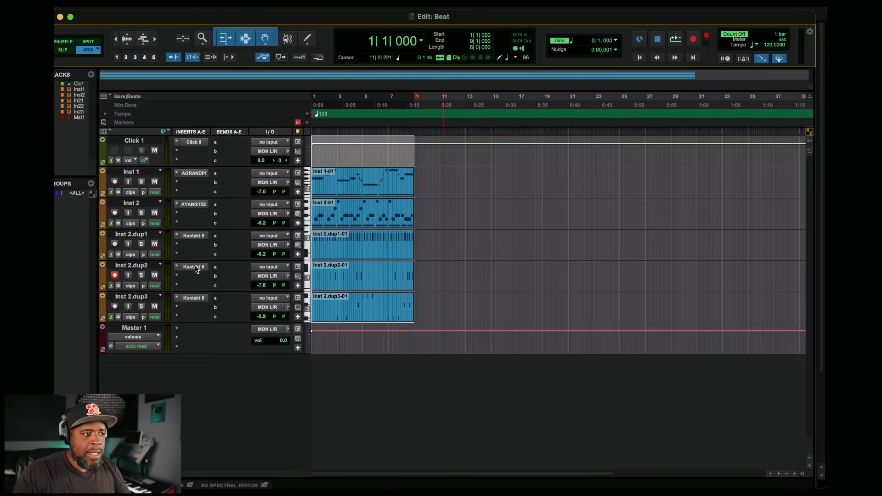
- Check the Kontakt 8 drum kits on Inst 2.dup2 and Inst 2.dup3, then record-arm Inst 2.dup1
left_click(193, 267)
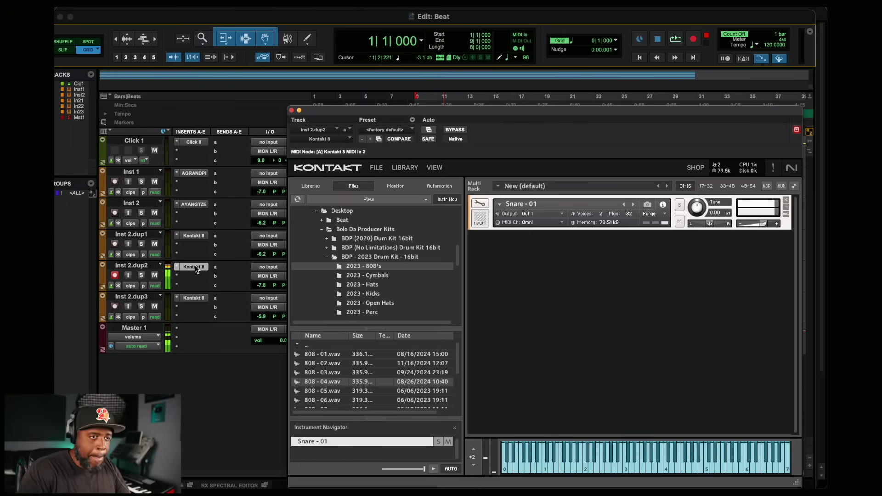
left_click(291, 112)
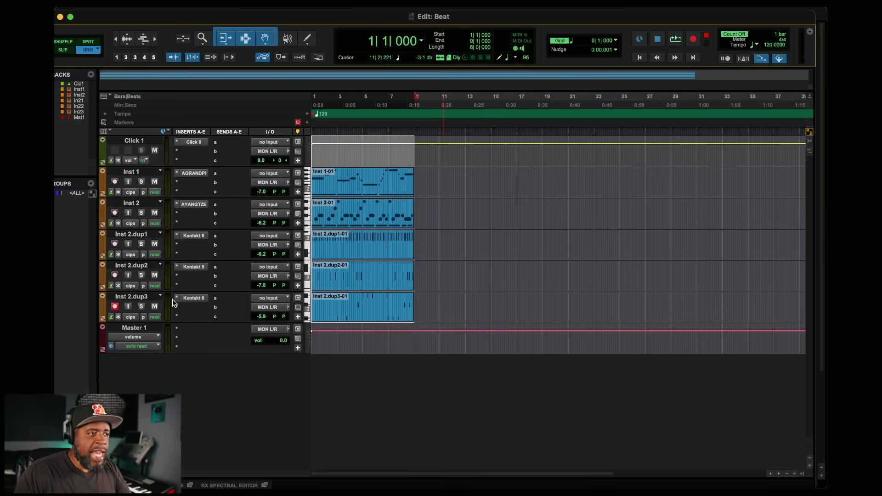
left_click(190, 300)
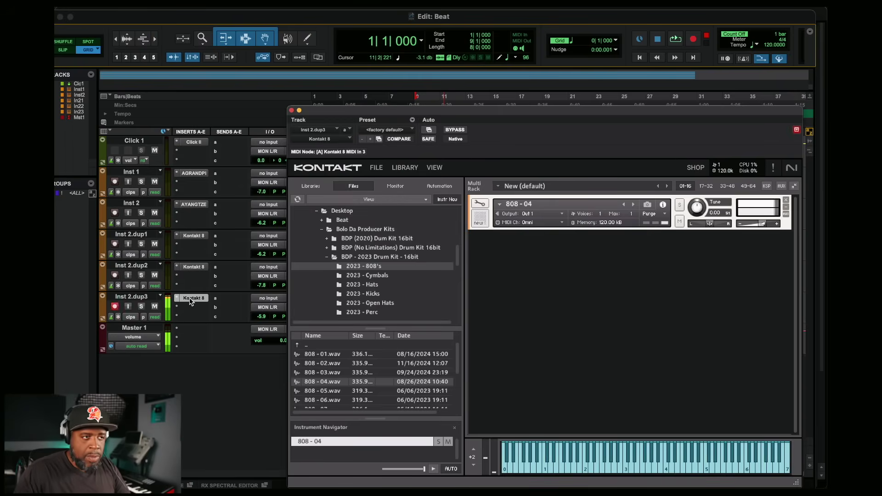
left_click(292, 111)
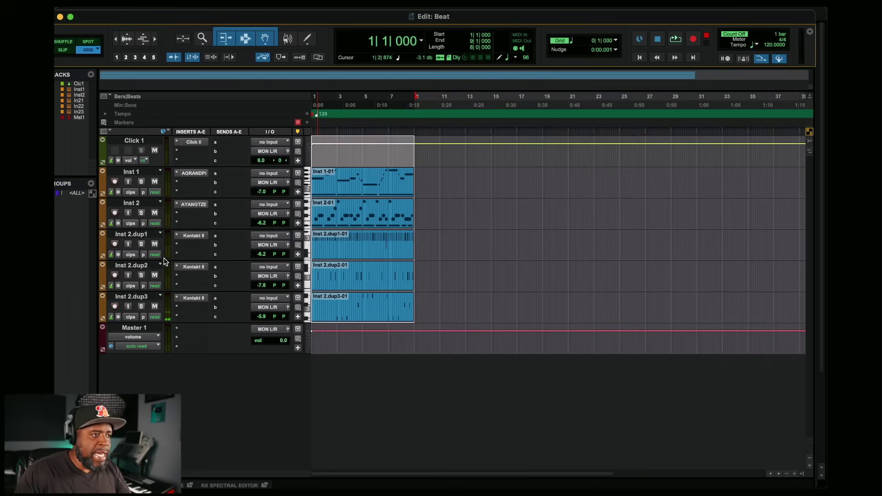
left_click(115, 244)
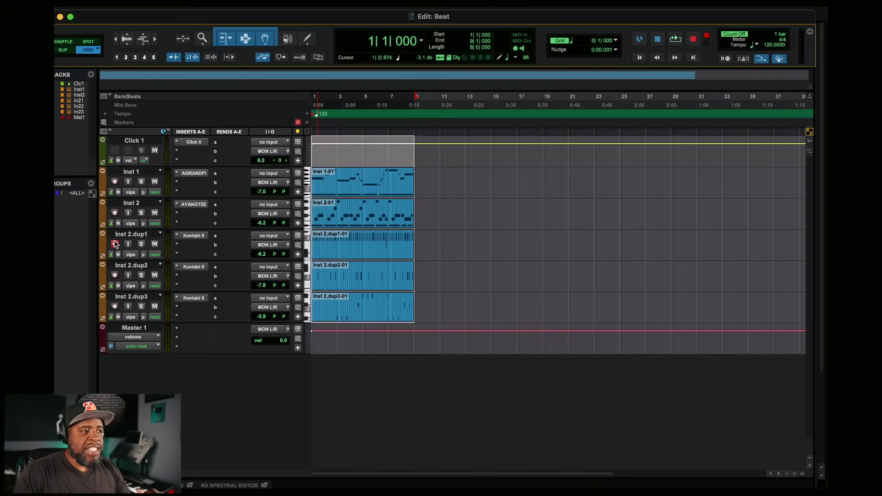
- Play the beat back and then stop playback
key("space")
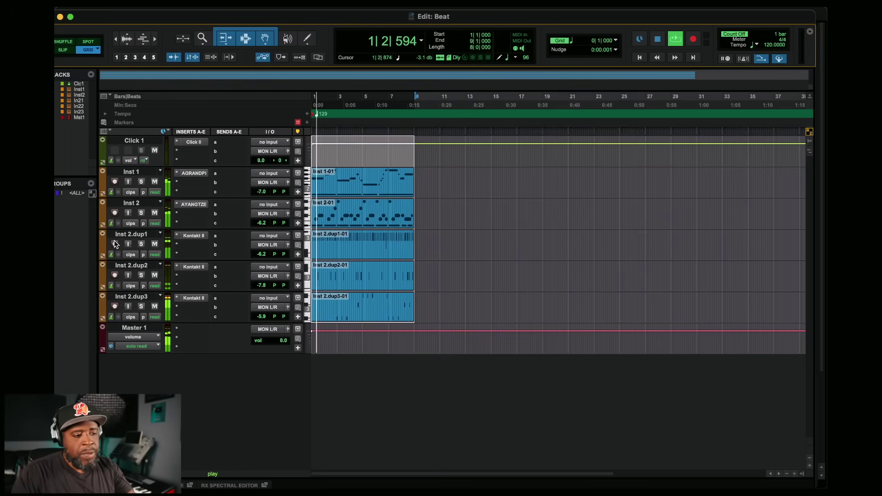
key("space")
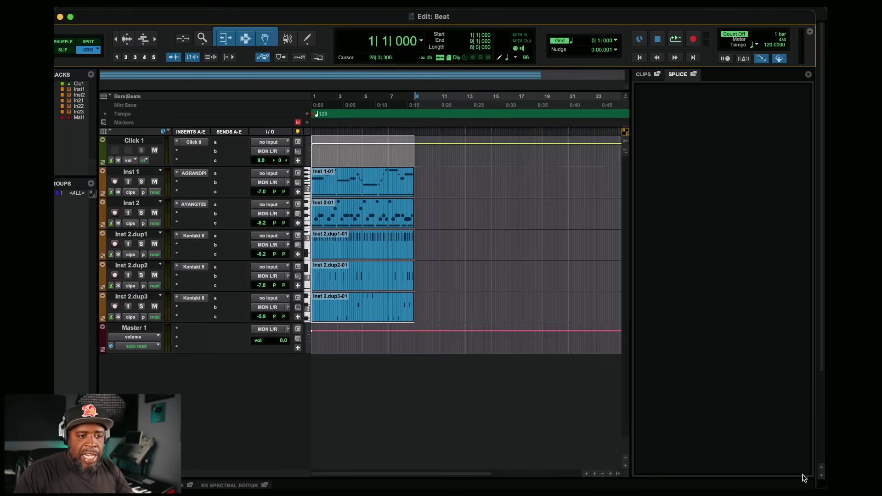
- Bring up the Splice browser Home by toggling the Splice pane off and on in the panel options
left_click(728, 74)
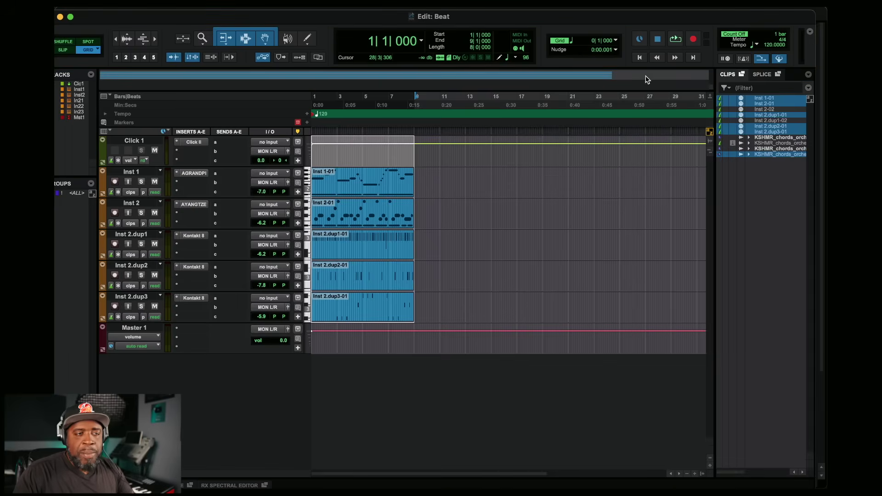
left_click(763, 75)
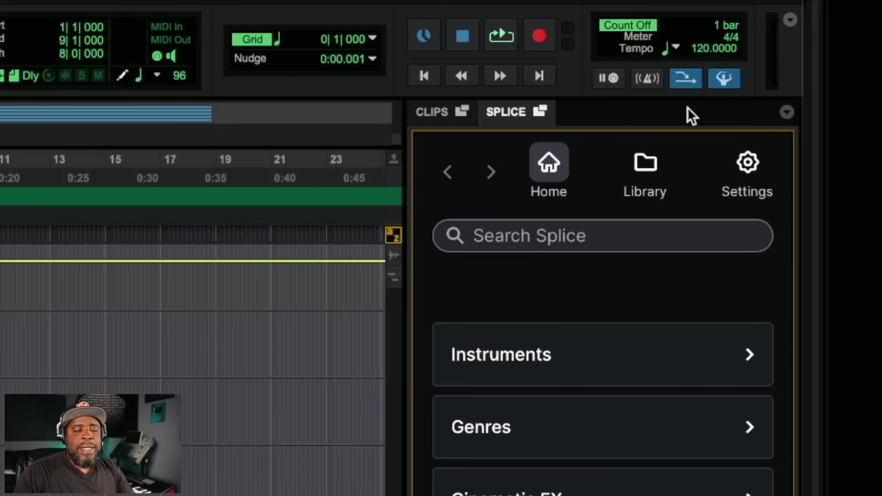
left_click(788, 113)
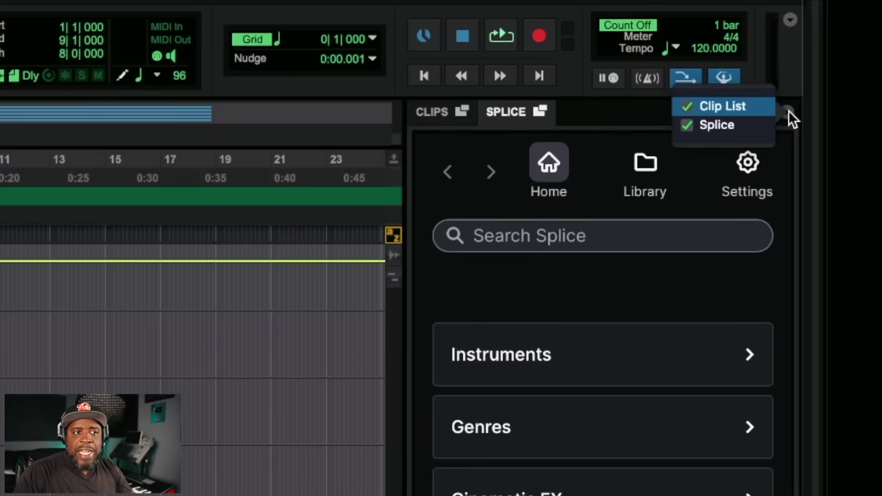
left_click(686, 125)
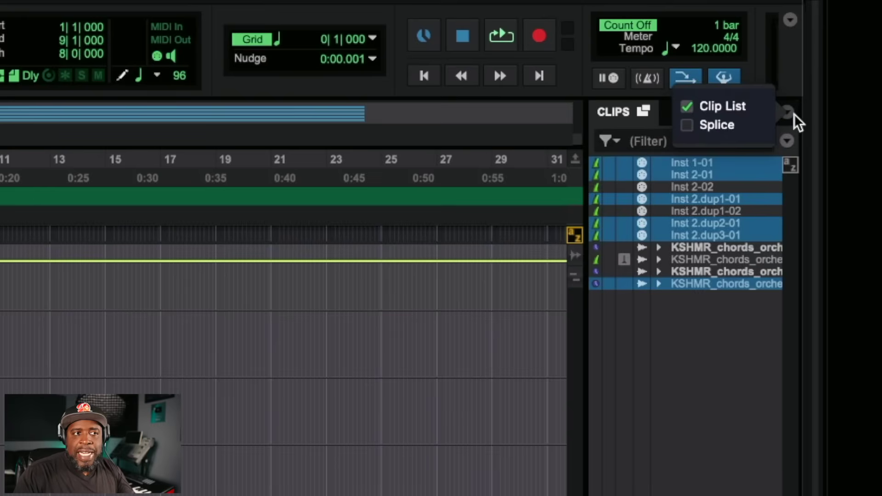
left_click(688, 126)
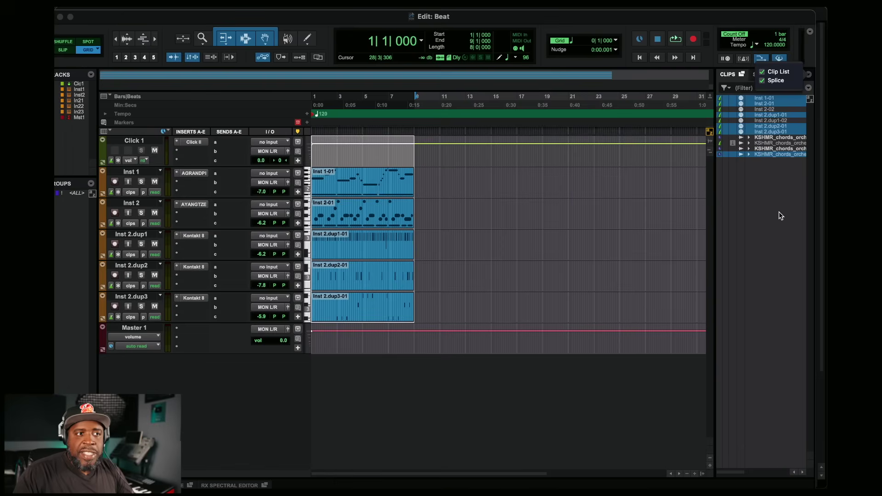
left_click(718, 421)
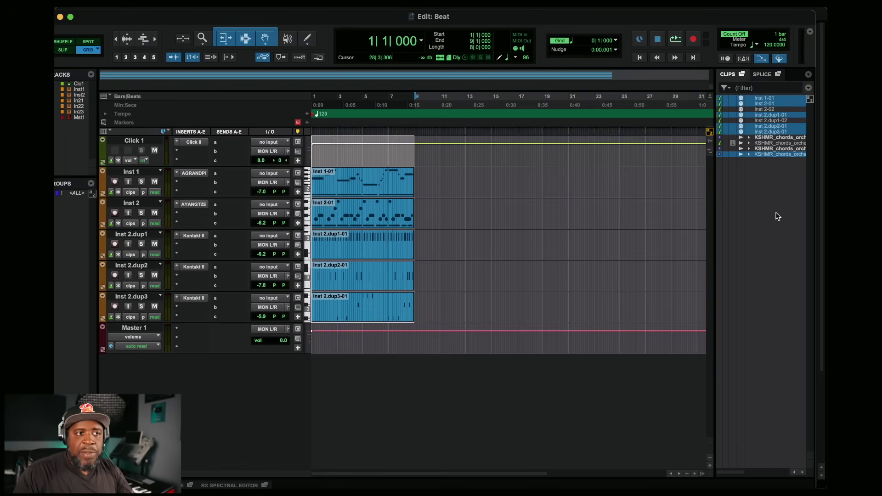
left_click(765, 75)
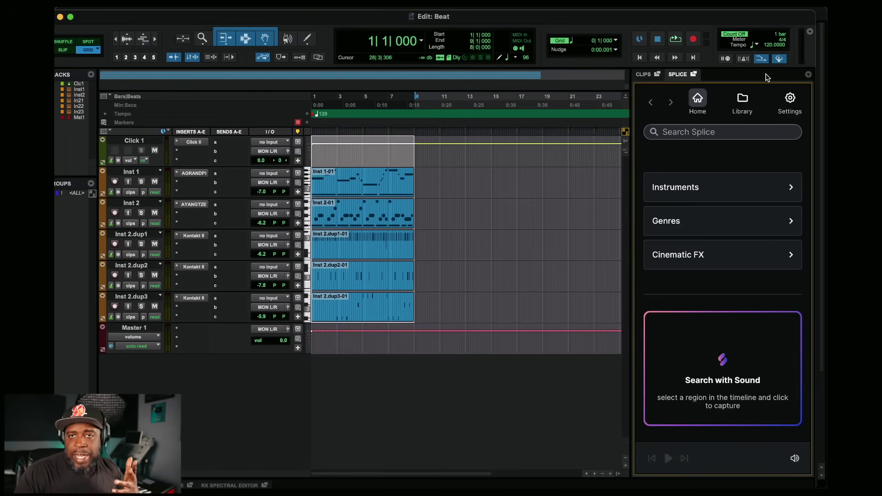
- Mute Inst 2.dup1–dup3 and drop the Inst 1/Inst 2 clips into Search with Sound
left_click(422, 201)
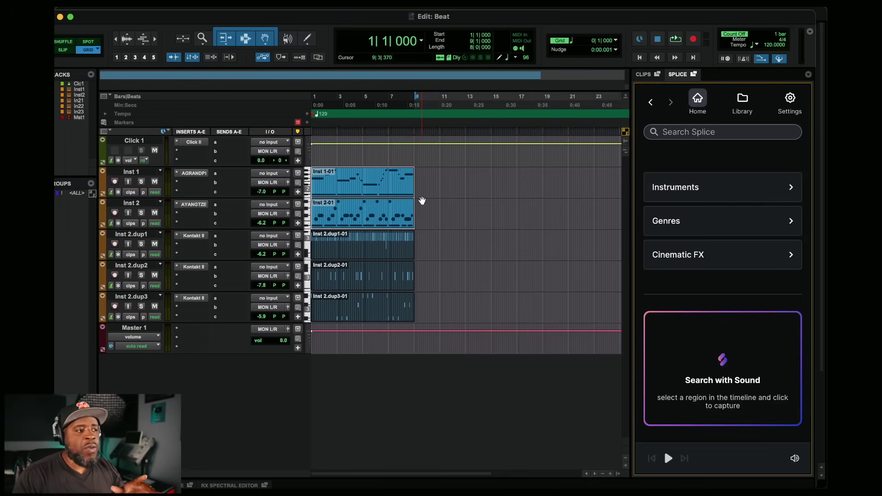
left_click(155, 306)
left_click(155, 275)
left_click(155, 245)
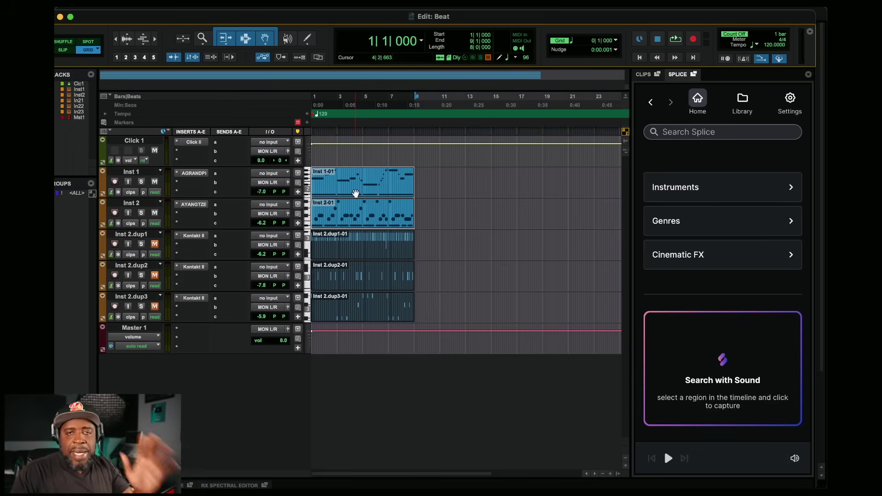
left_click_drag(342, 192, 722, 360)
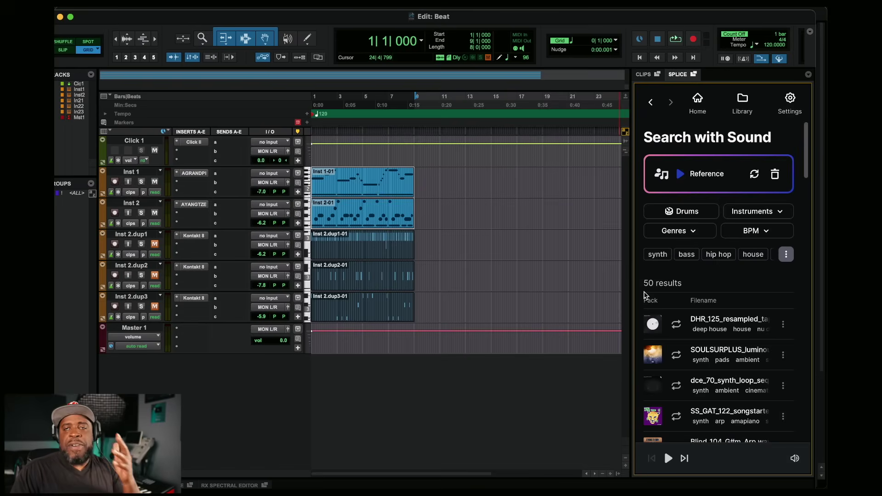
- Preview the Bpm125_Dm_EvilRain keys and Blind_104_G#m synth loops, dragging each onto a new audio track
scroll(717, 298, "down", 5)
left_click(676, 322)
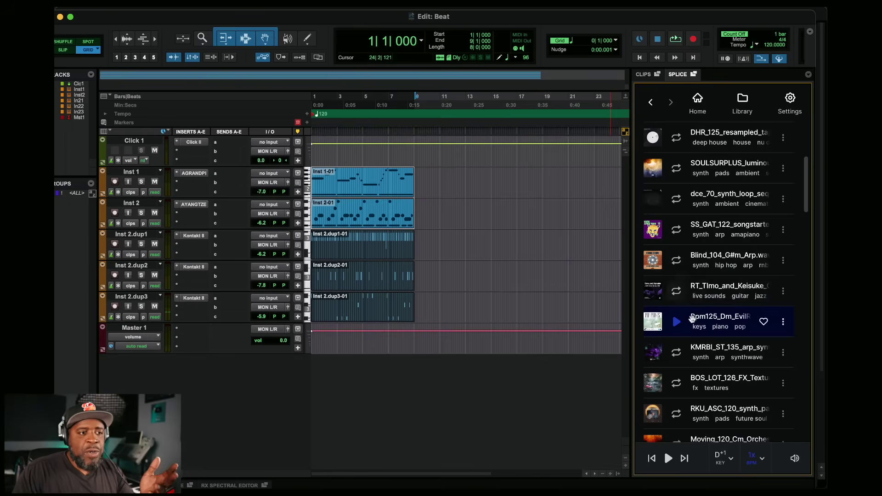
left_click_drag(709, 317, 314, 394)
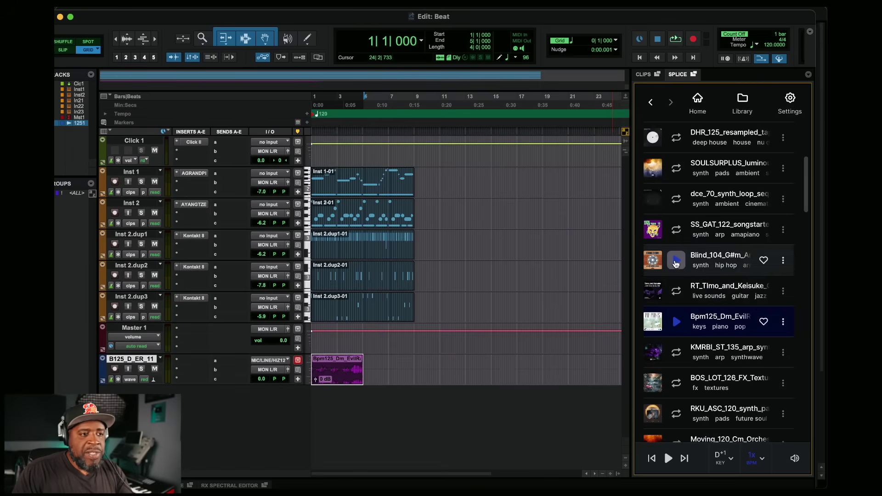
left_click(676, 264)
left_click_drag(703, 259, 314, 437)
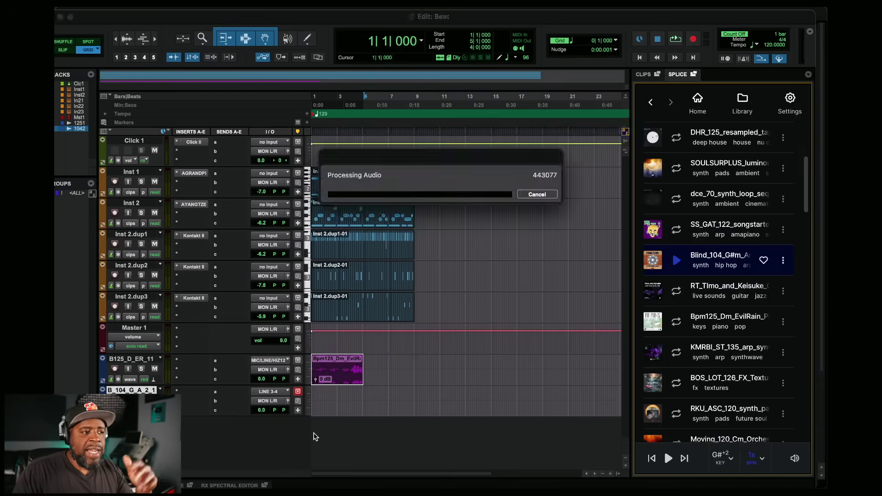
- Select the EvilRain and Blind_104 clips and play the beat with the new loops
left_click(333, 377)
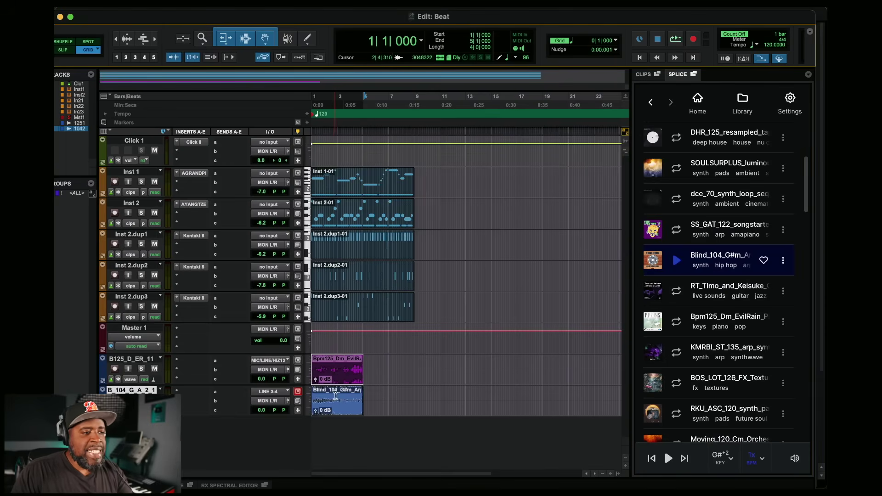
left_click(337, 410)
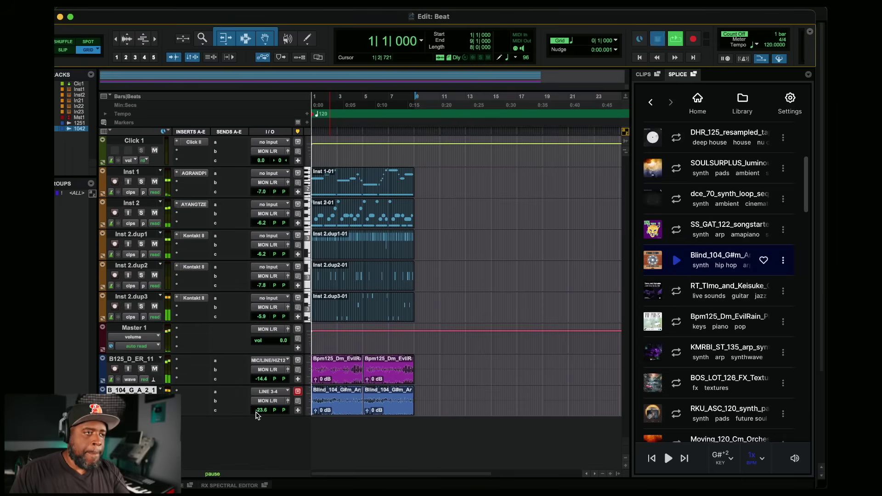
key("space")
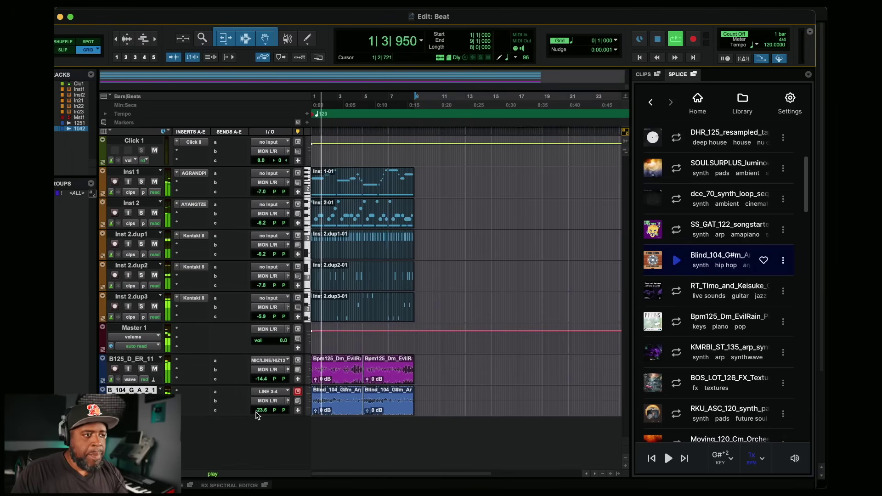